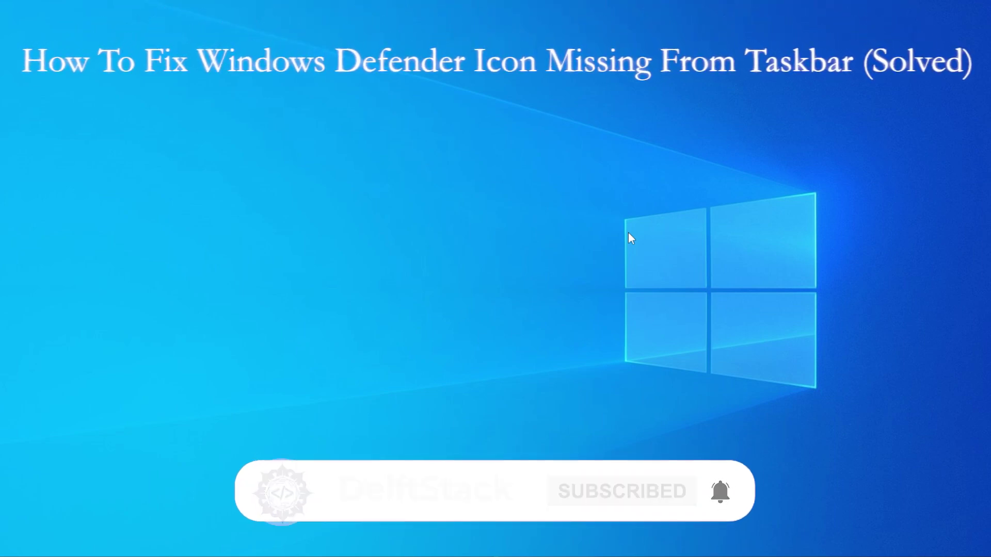
Step: Refresh the desktop and expand the hidden tray icons to show the Windows Security shield
{"action": "right_click", "coordinate": [539, 260]}
{"action": "left_click", "coordinate": [597, 299]}
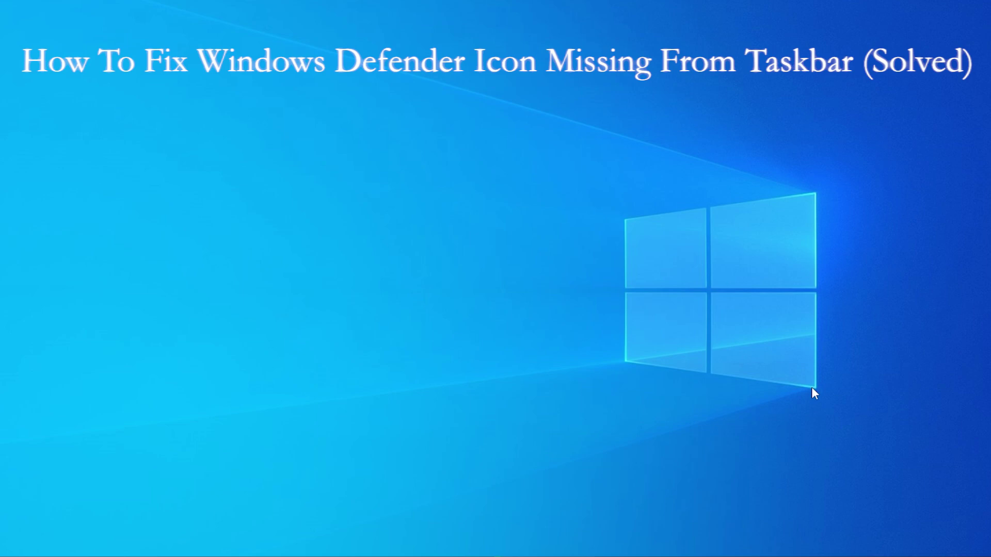
{"action": "left_click", "coordinate": [856, 553]}
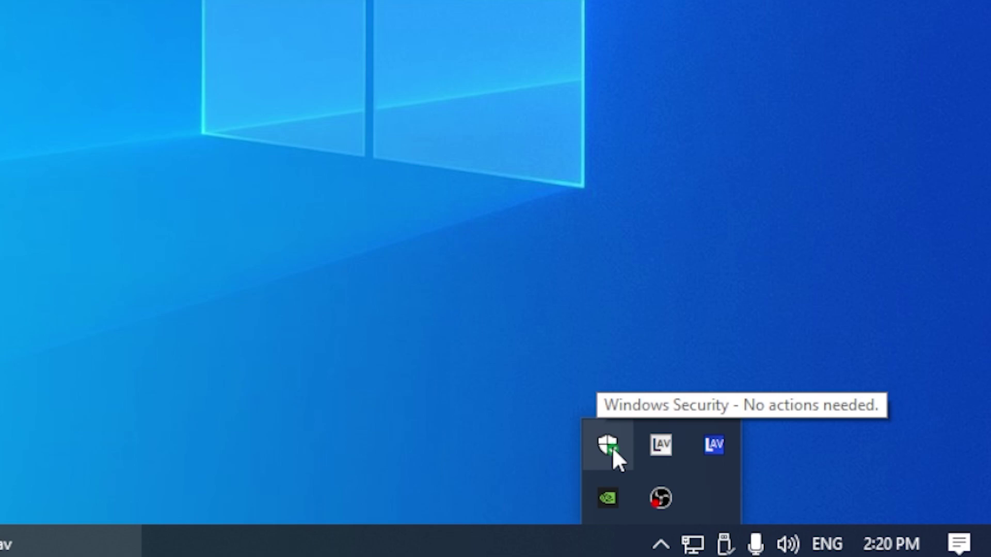
Step: Drag the Windows Security shield from the overflow panel onto the always-visible taskbar tray
{"action": "left_click", "coordinate": [401, 289]}
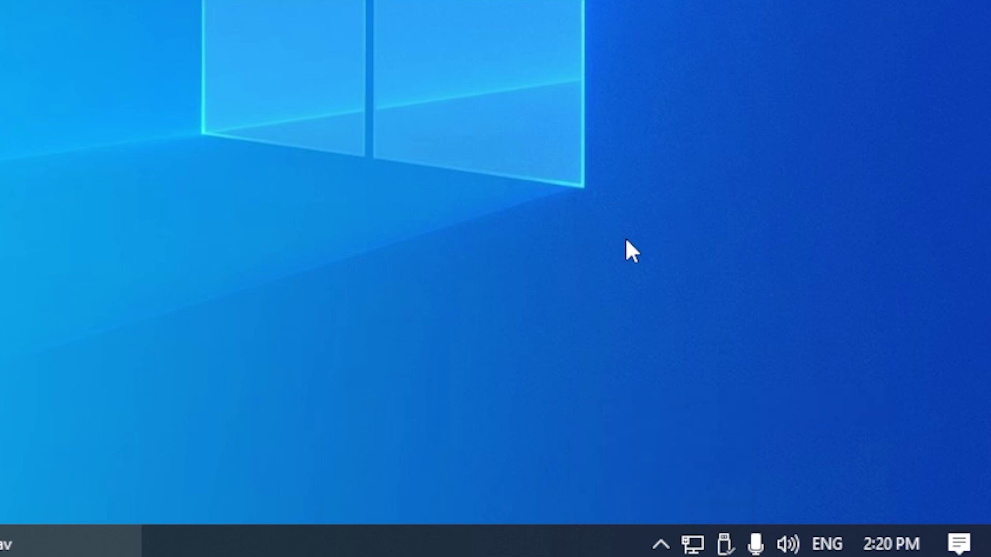
{"action": "left_click", "coordinate": [659, 546]}
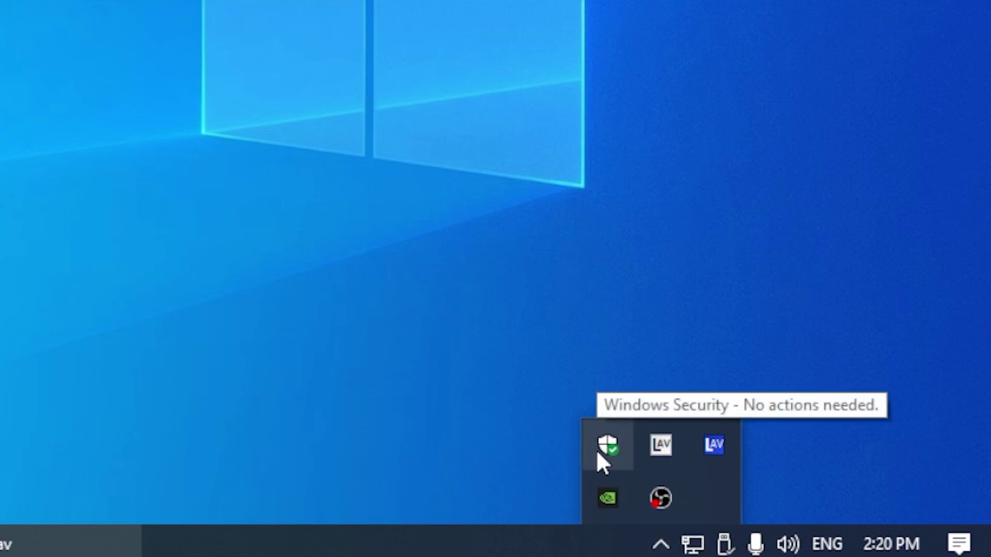
{"action": "mouse_move", "coordinate": [602, 449]}
{"action": "left_mouse_down"}
{"action": "mouse_move", "coordinate": [733, 550]}
{"action": "mouse_move", "coordinate": [720, 547]}
{"action": "left_mouse_up"}
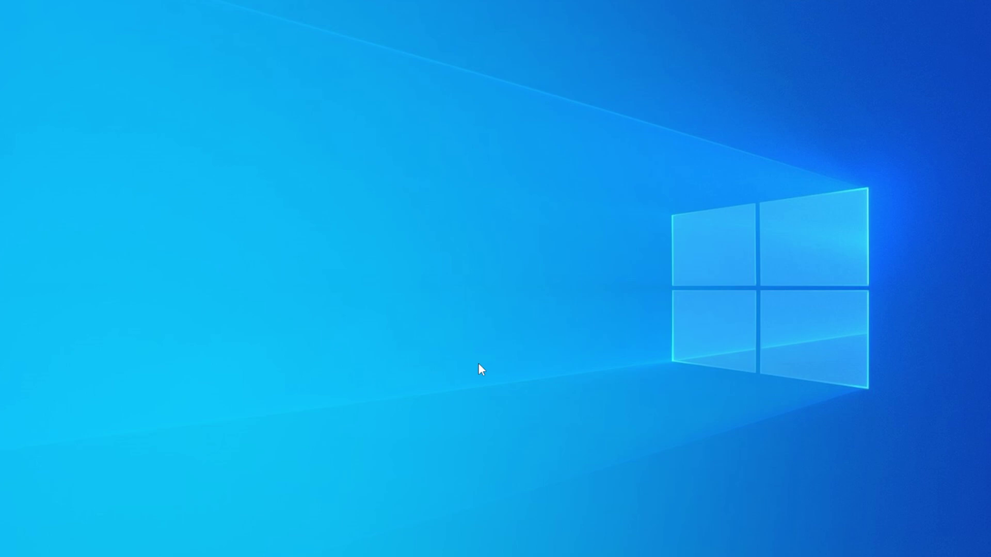
Step: In Taskbar settings, toggle the Windows Security notification icon off and back on
{"action": "right_click", "coordinate": [701, 553]}
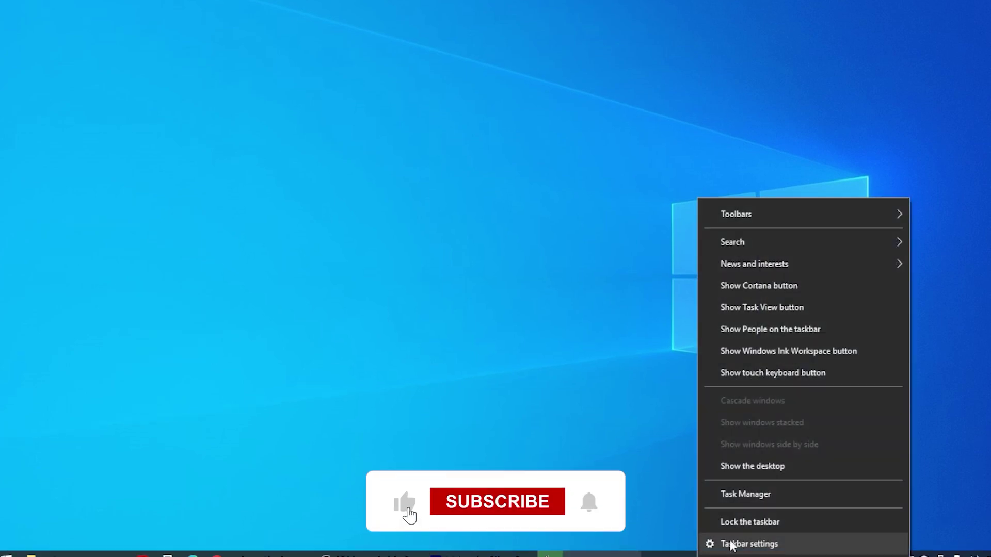
{"action": "left_click", "coordinate": [797, 540]}
{"action": "scroll", "coordinate": [628, 263], "scroll_direction": "down", "scroll_amount": 5}
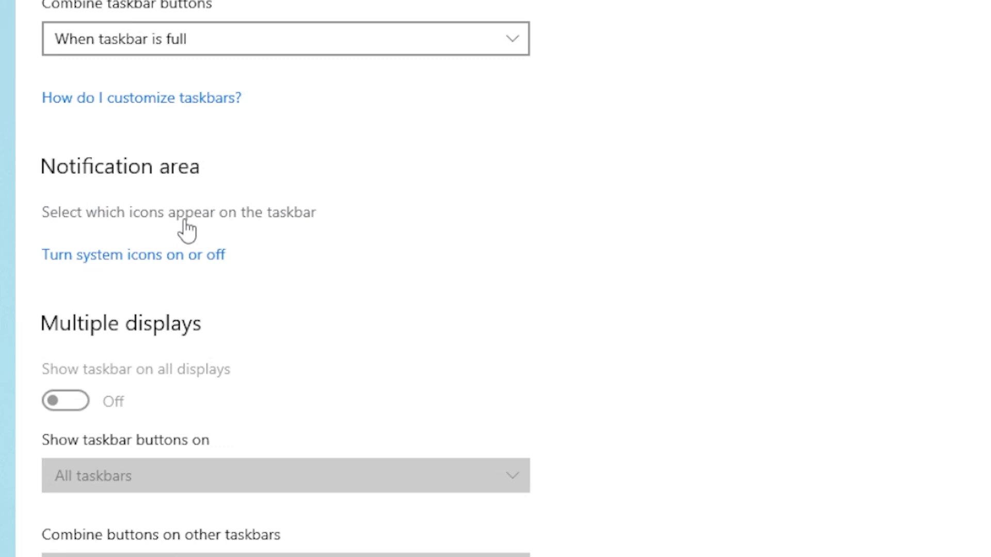
{"action": "left_click", "coordinate": [248, 217]}
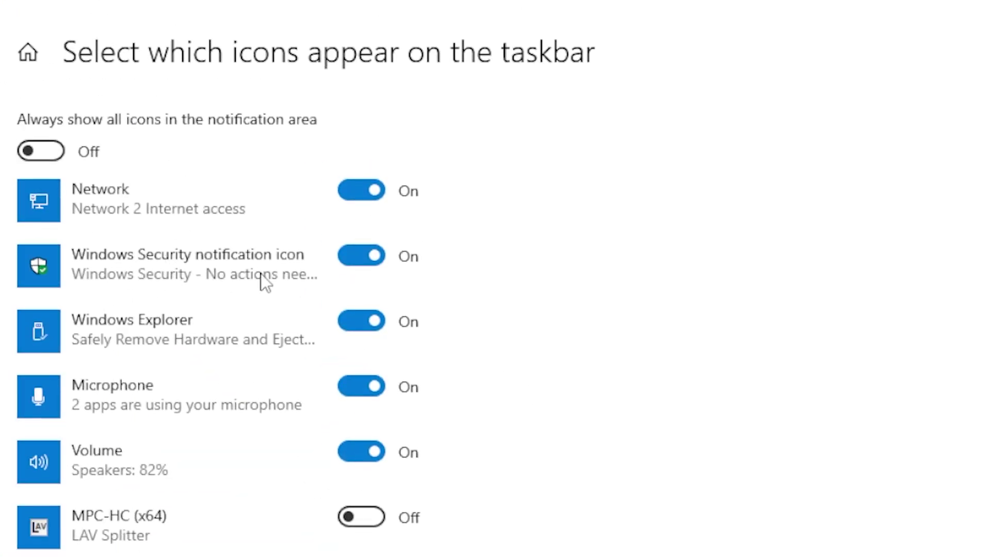
{"action": "left_click", "coordinate": [378, 260]}
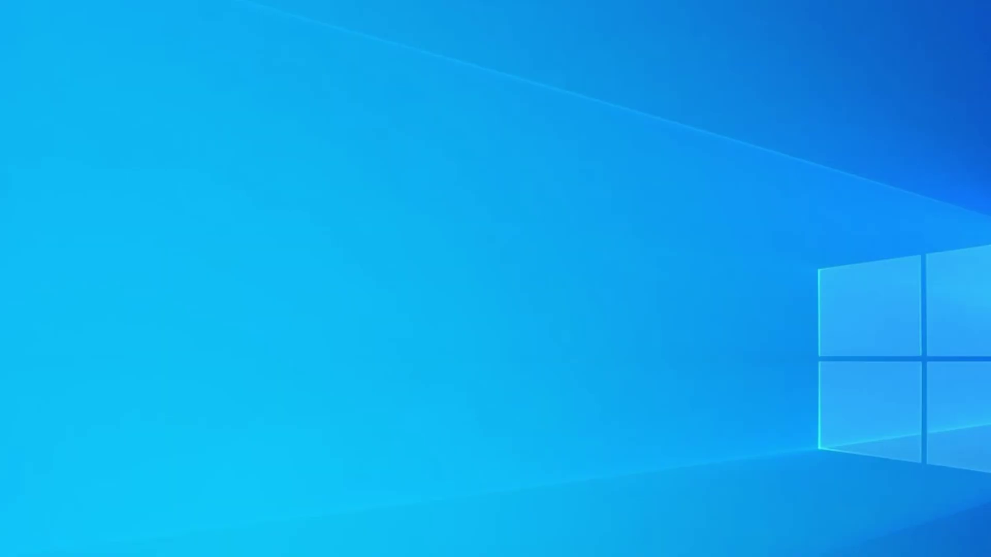
Step: In Task Manager's Startup list, confirm the Windows Security notification icon entry is Enabled
{"action": "key", "text": "ctrl+shift+Escape"}
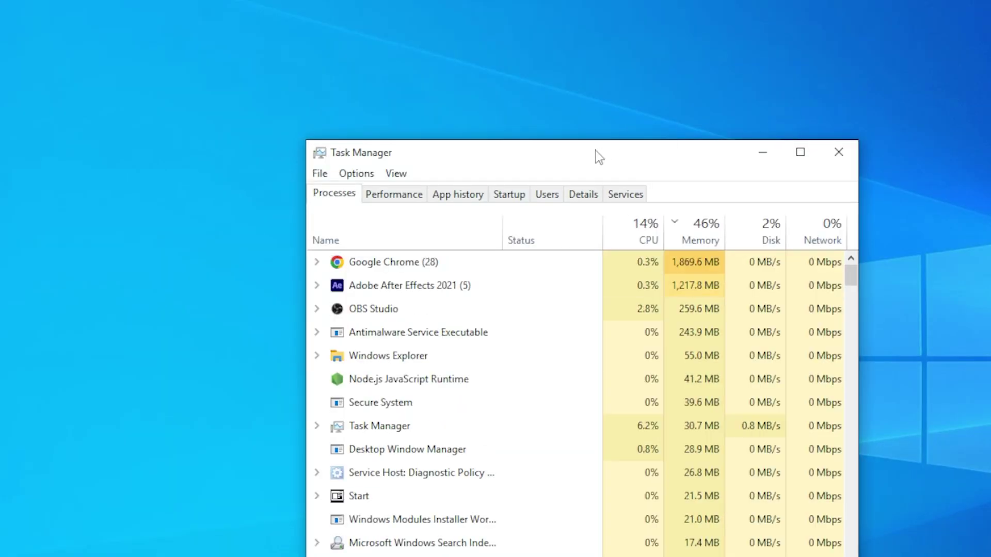
{"action": "left_click", "coordinate": [512, 195]}
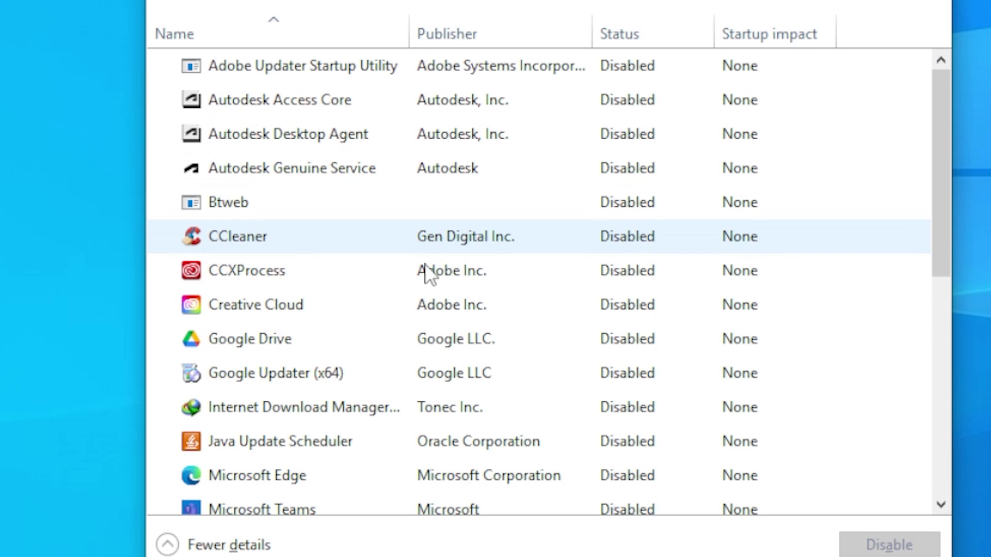
{"action": "left_click", "coordinate": [328, 408]}
{"action": "key", "text": "w"}
{"action": "scroll", "coordinate": [373, 469], "scroll_direction": "down", "scroll_amount": 1}
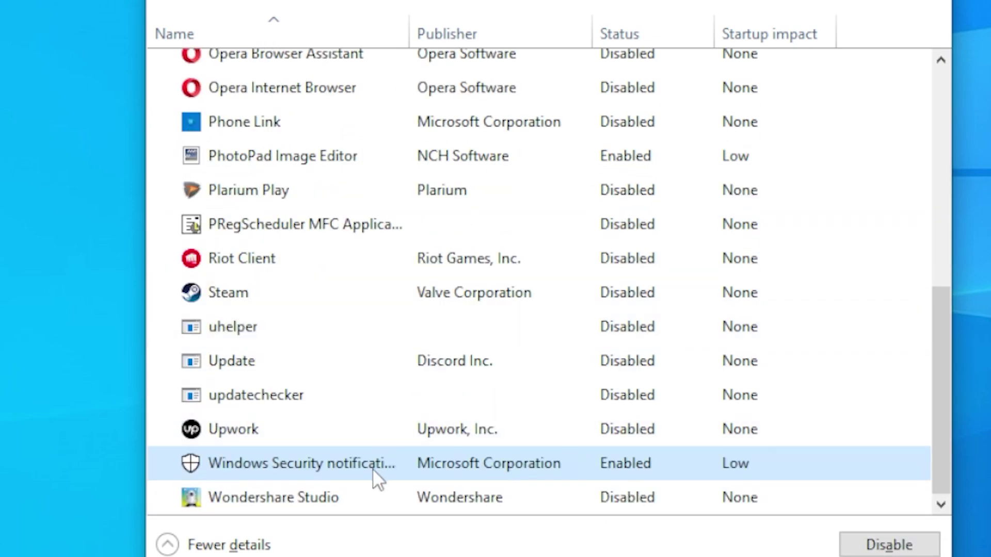
{"action": "right_click", "coordinate": [626, 474]}
{"action": "left_click", "coordinate": [630, 470]}
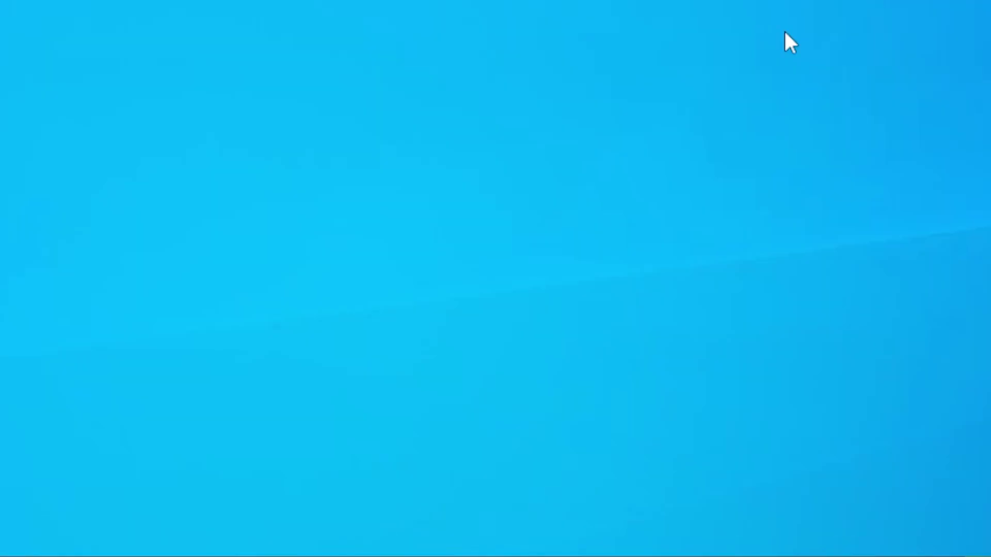
Step: Launch regedit from the Run dialog and approve the UAC prompt
{"action": "key", "text": "super+r"}
{"action": "type", "text": "r"}
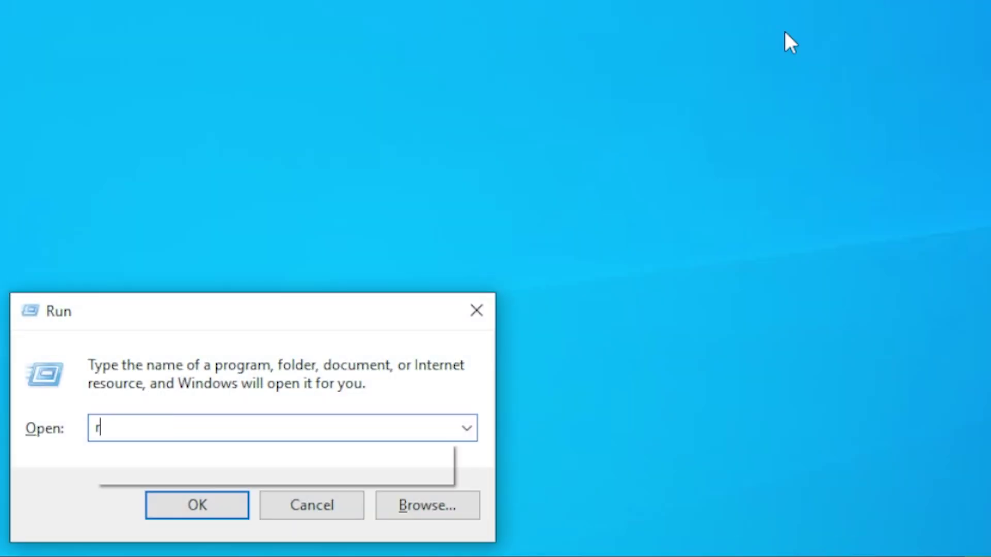
{"action": "type", "text": "e"}
{"action": "key", "text": "Down"}
{"action": "key", "text": "Return"}
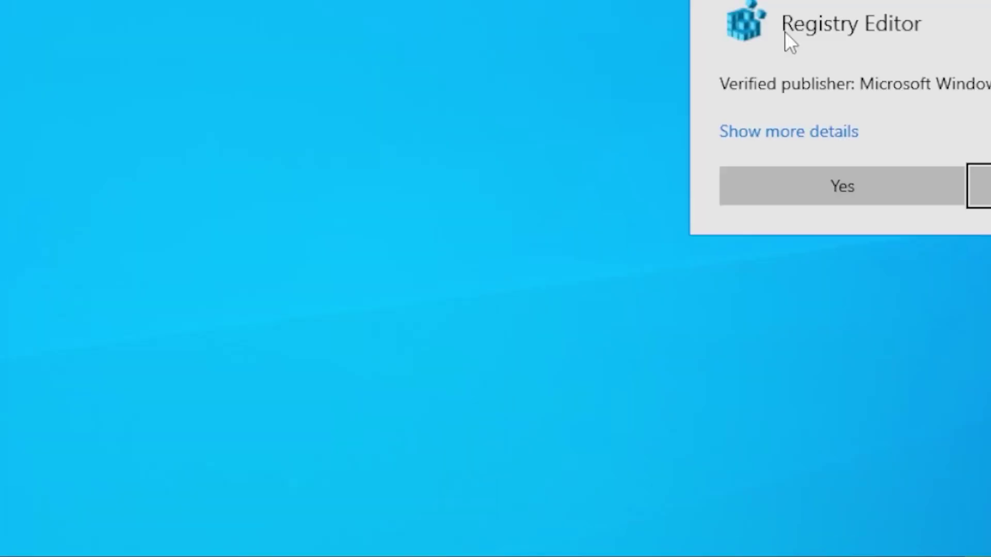
{"action": "left_click", "coordinate": [890, 173]}
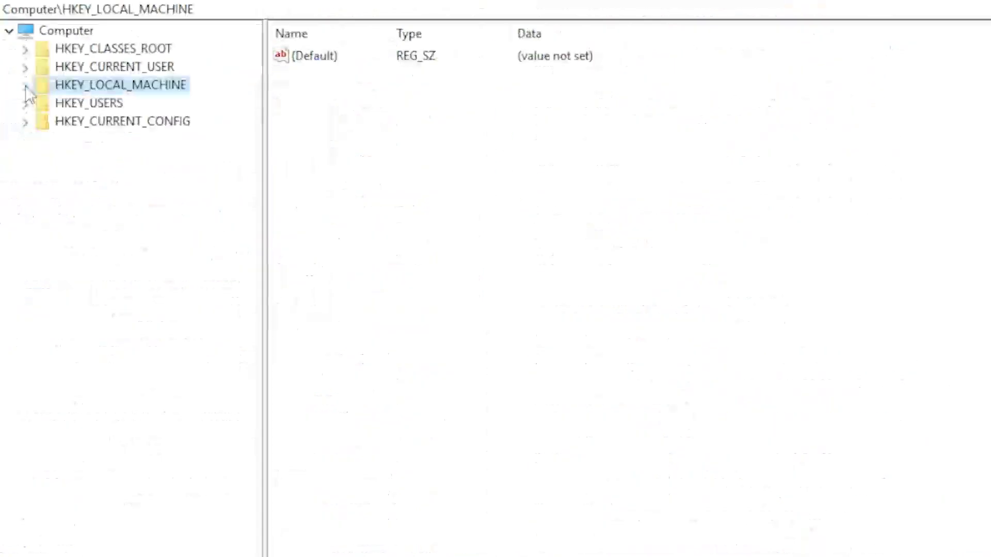
Step: Navigate to HKLM\SOFTWARE\Microsoft\Windows\CurrentVersion\Run showing the SecurityHealth value
{"action": "left_click", "coordinate": [24, 84]}
{"action": "left_click", "coordinate": [102, 194]}
{"action": "left_click", "coordinate": [42, 194]}
{"action": "scroll", "coordinate": [139, 181], "scroll_direction": "down", "scroll_amount": 7}
{"action": "left_click", "coordinate": [166, 377]}
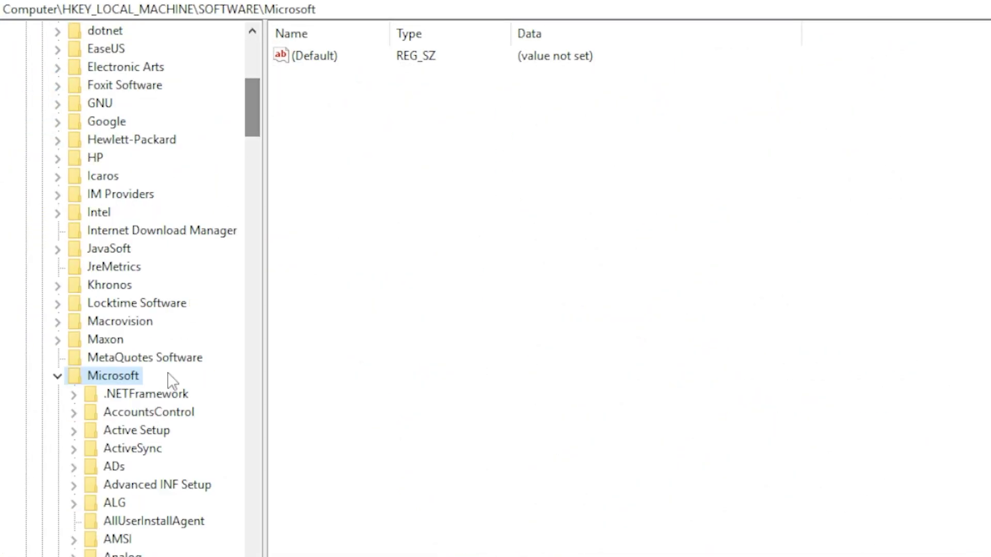
{"action": "scroll", "coordinate": [137, 421], "scroll_direction": "down", "scroll_amount": 20}
{"action": "left_click", "coordinate": [194, 449]}
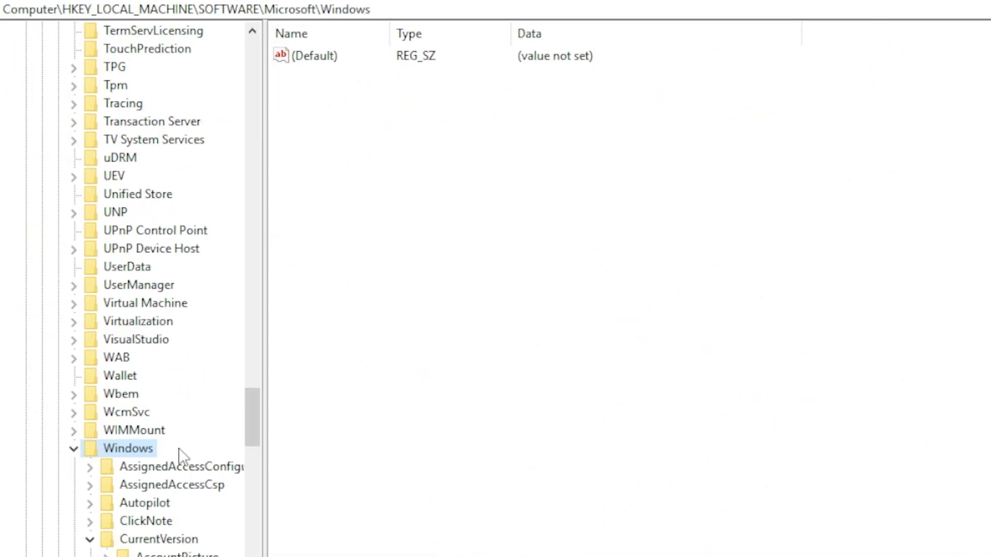
{"action": "scroll", "coordinate": [184, 457], "scroll_direction": "down", "scroll_amount": 2}
{"action": "left_click", "coordinate": [175, 431]}
{"action": "scroll", "coordinate": [201, 418], "scroll_direction": "down", "scroll_amount": 2}
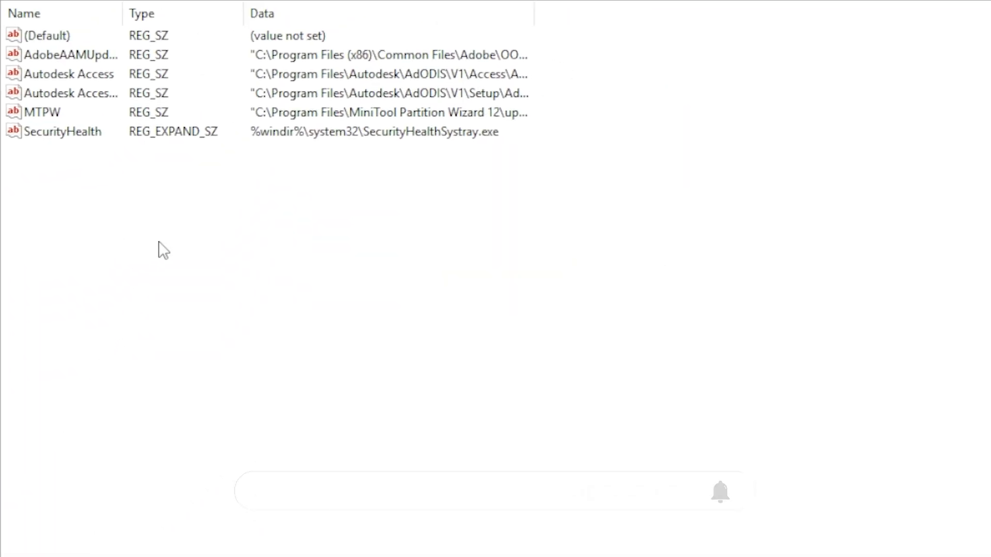
Step: Replace the SecurityHealth value data with C:\Program Files\Windows Defender\MSASCuiL.exe
{"action": "left_click", "coordinate": [92, 135]}
{"action": "right_click", "coordinate": [214, 214]}
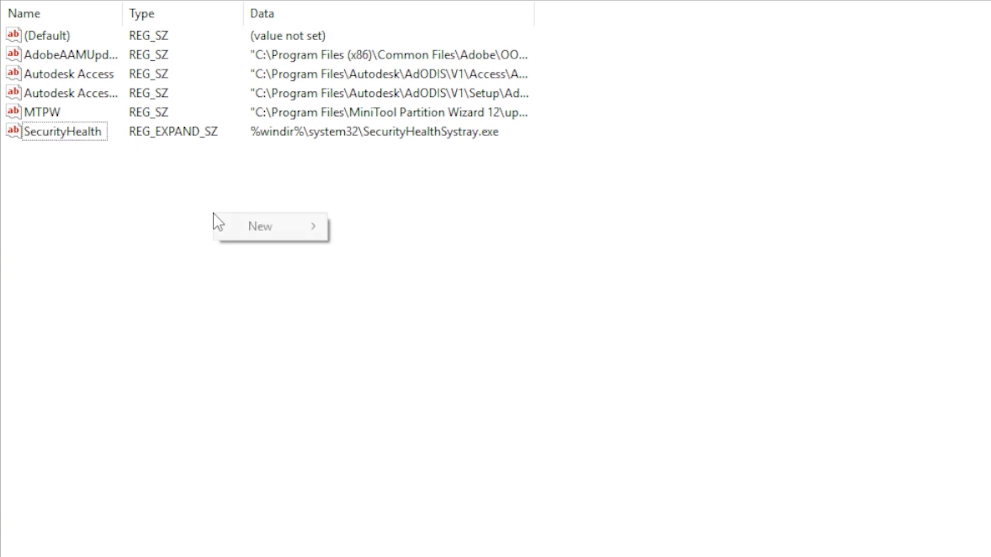
{"action": "mouse_move", "coordinate": [264, 226]}
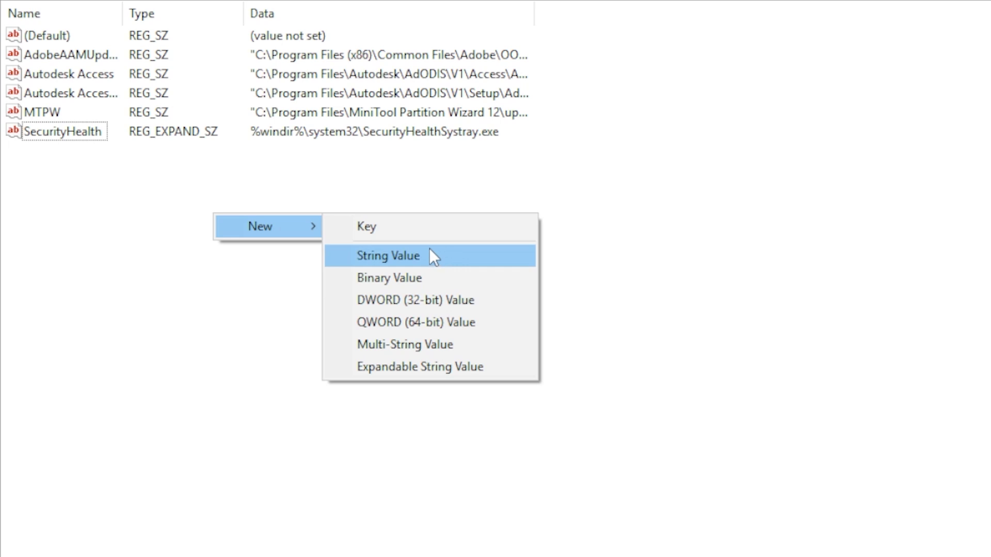
{"action": "left_click", "coordinate": [97, 153]}
{"action": "double_click", "coordinate": [66, 133]}
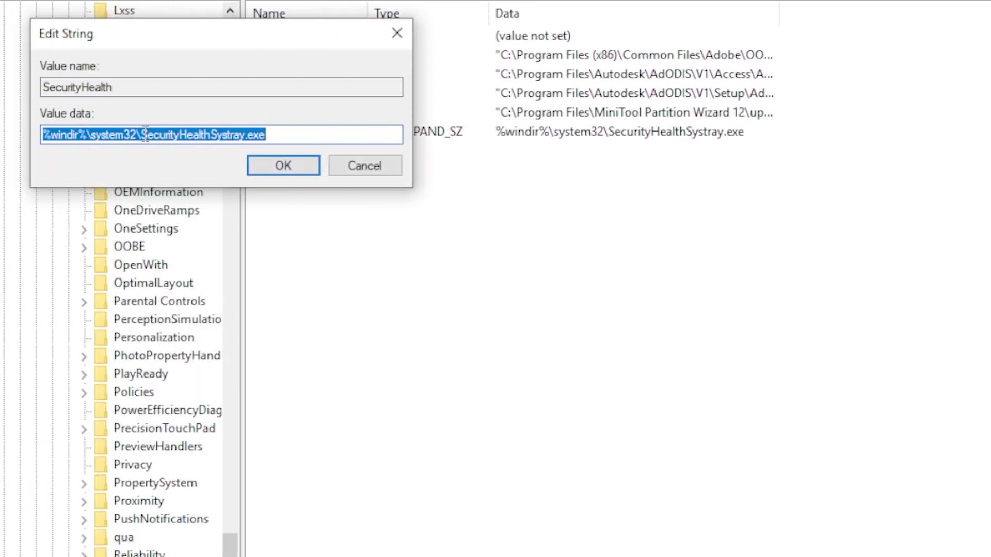
{"action": "left_click", "coordinate": [144, 136]}
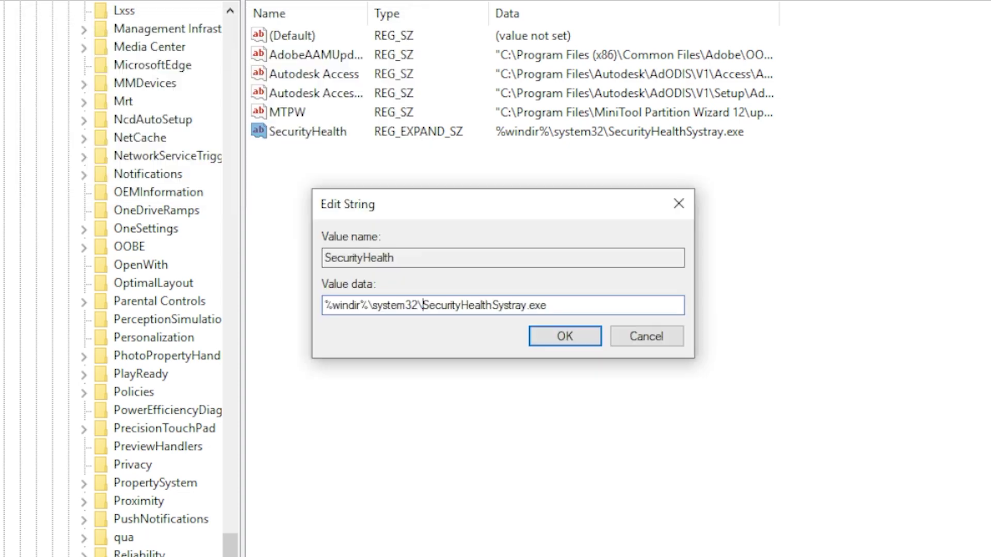
{"action": "key", "text": "ctrl+a"}
{"action": "type", "text": "C:\\Program Files\\Windows Defender\\MSASCuiL.exe"}
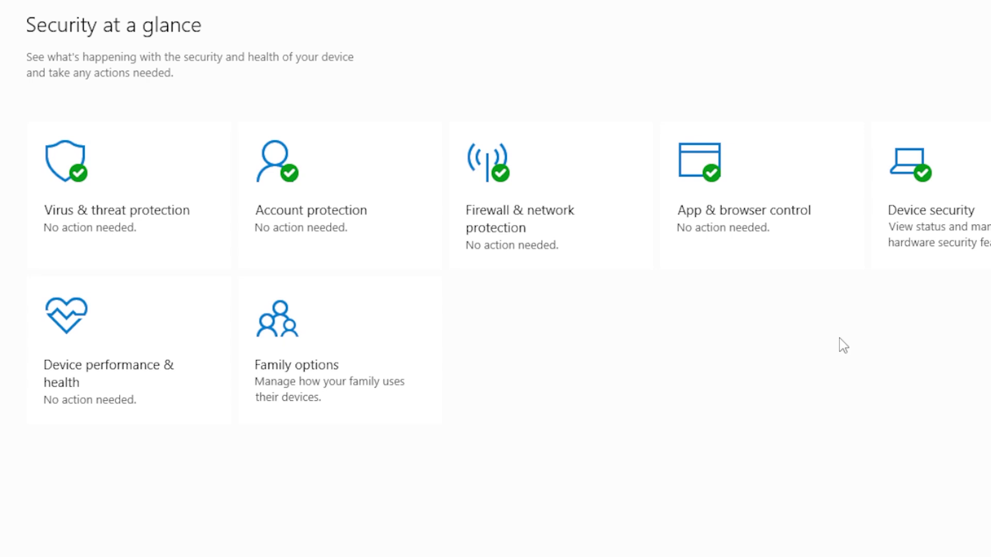
Step: Run sfc /scannow in an administrator Command Prompt
{"action": "key", "text": "super"}
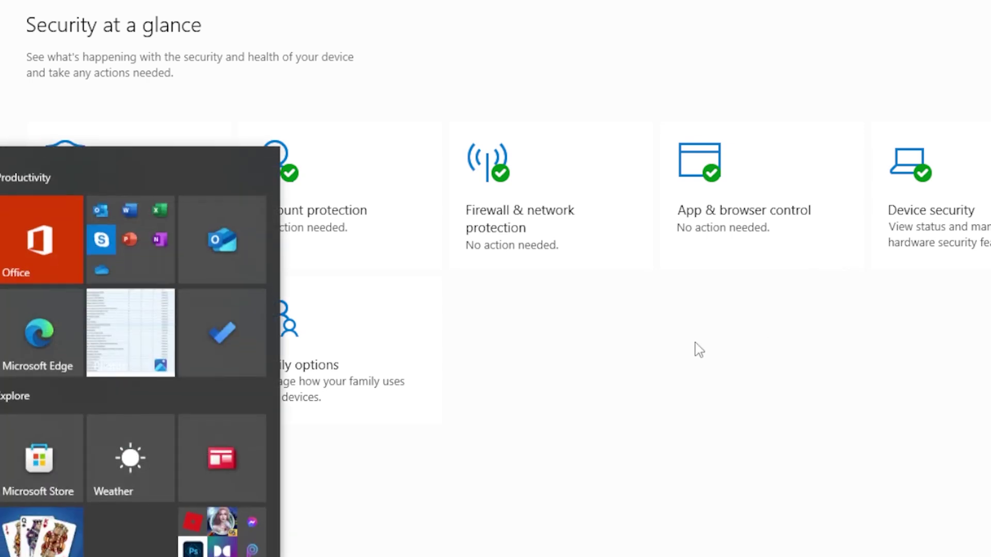
{"action": "type", "text": "cmd"}
{"action": "key", "text": "Return"}
{"action": "type", "text": "sfc /scann"}
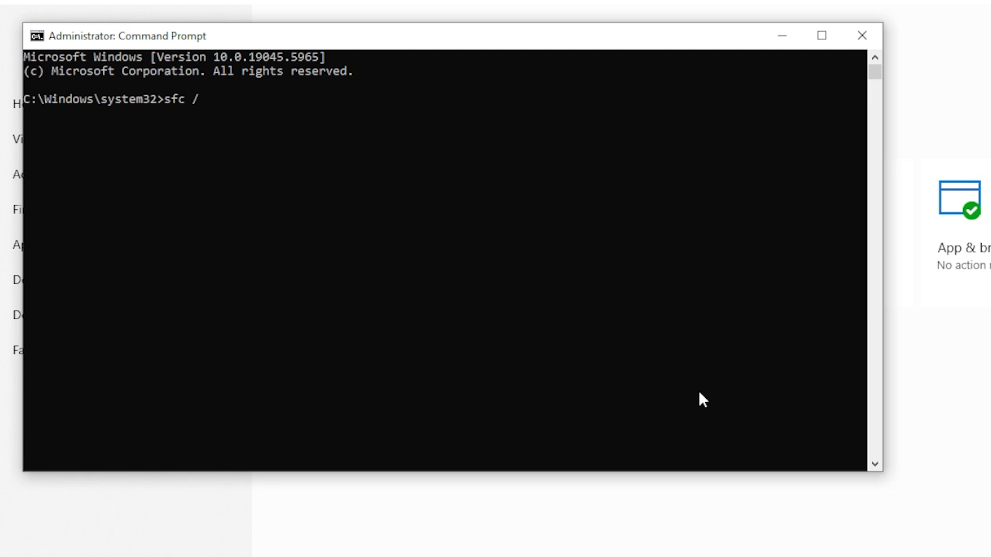
{"action": "type", "text": "ow"}
{"action": "key", "text": "Return"}
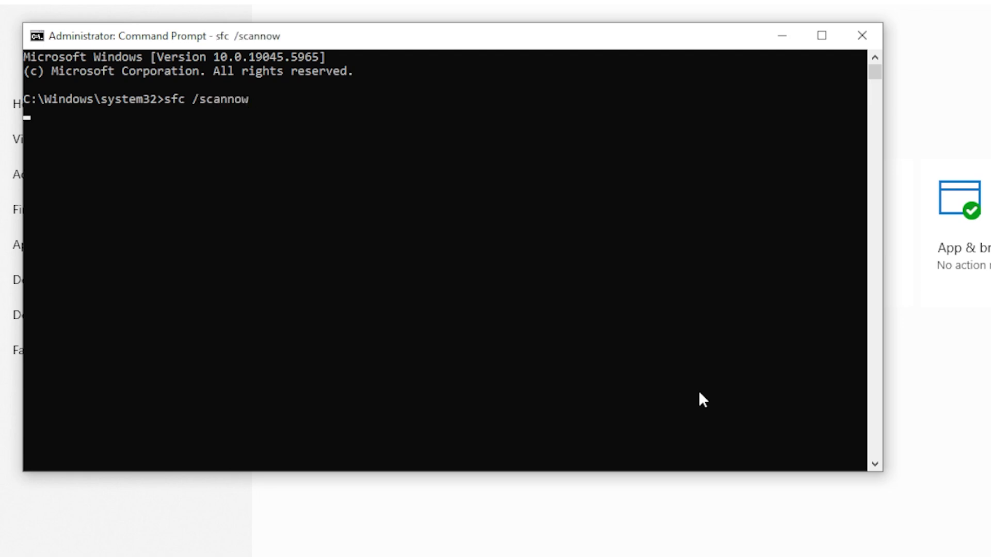